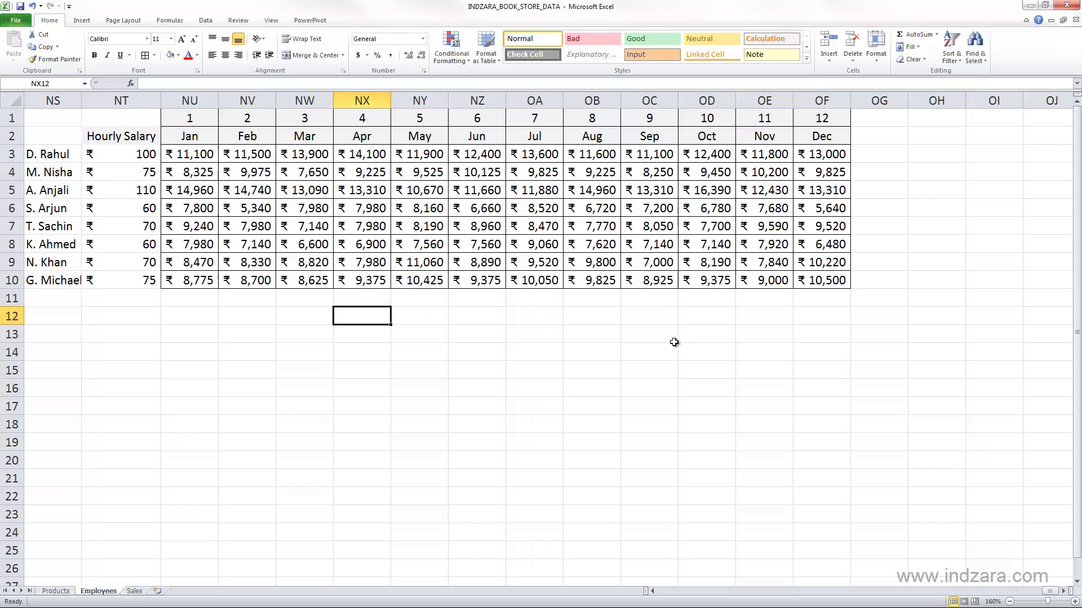
Scroll right and select empty cell OH3, beside the December salaries in column OF
click(886, 153)
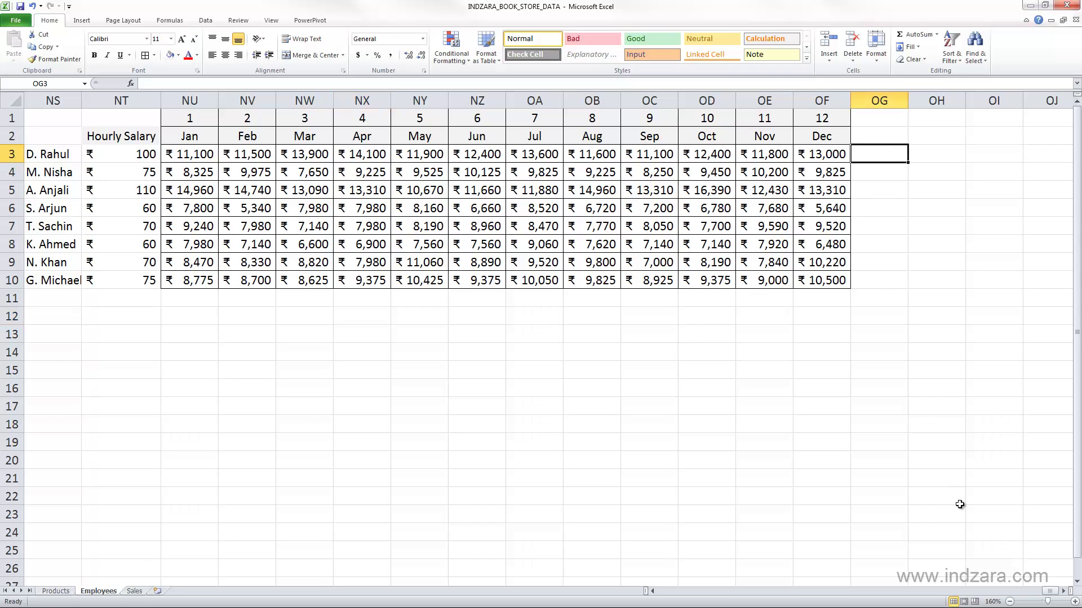
click(1065, 591)
click(1065, 591)
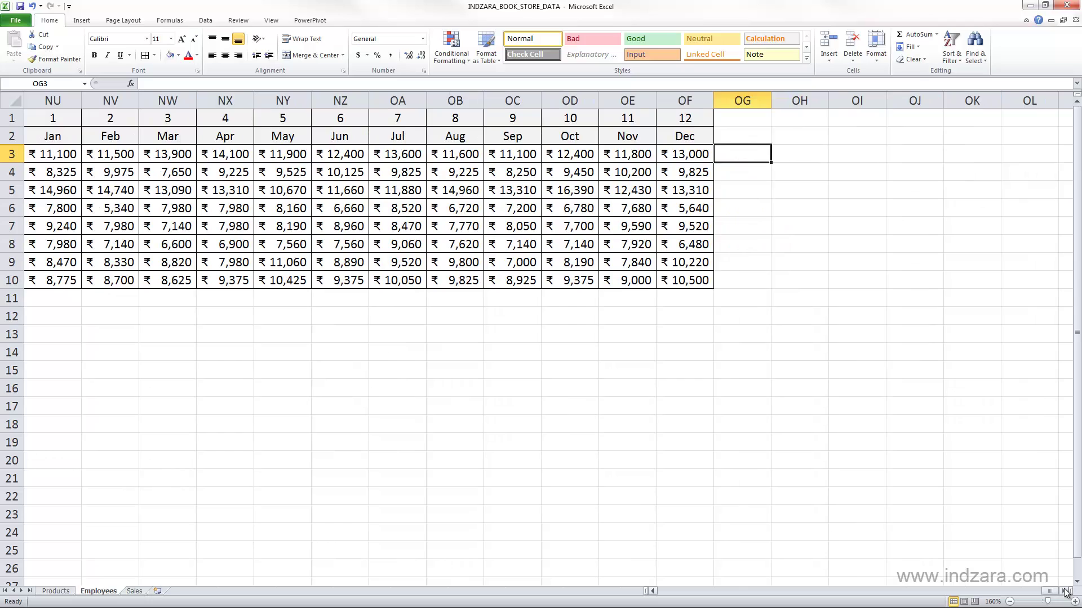
click(1064, 591)
click(1064, 591)
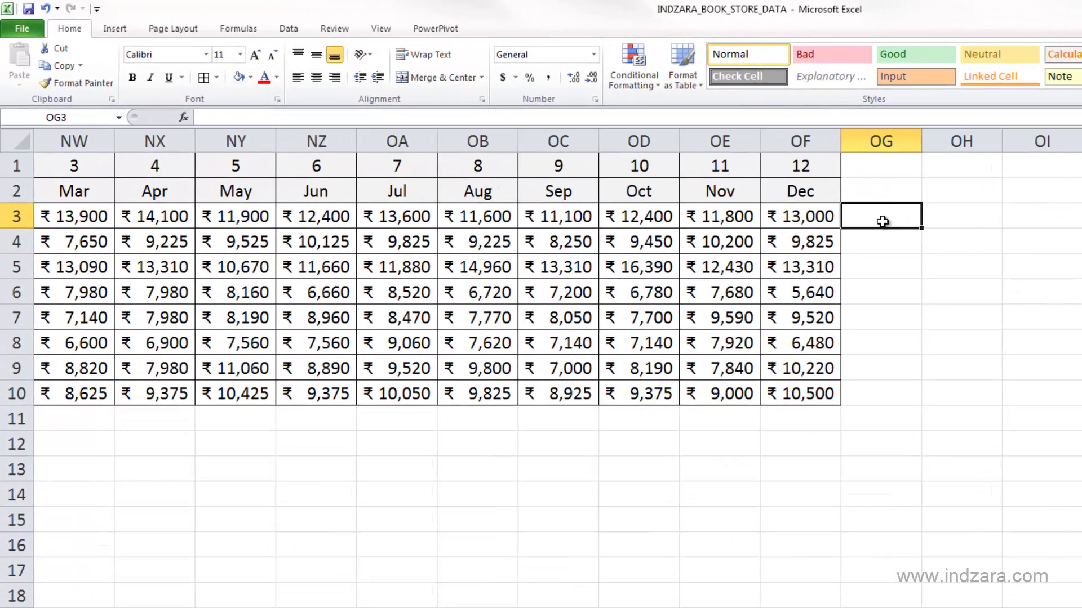
click(959, 221)
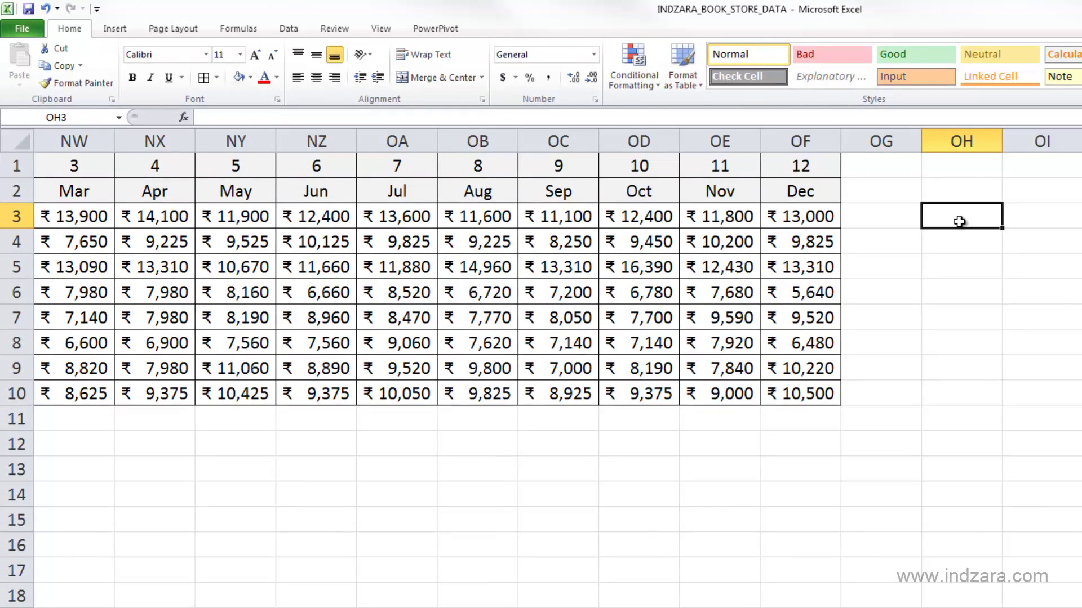
Enter =IF(OF3>12000,"Above","Below") in OH3, fixing the typo in "Above"
text(=)
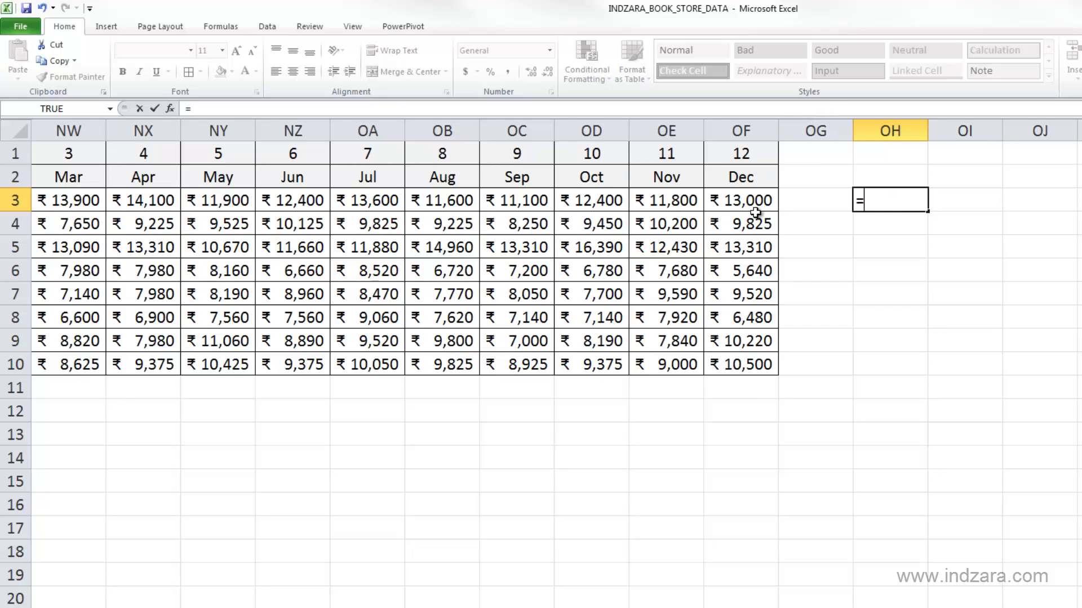
text(if()
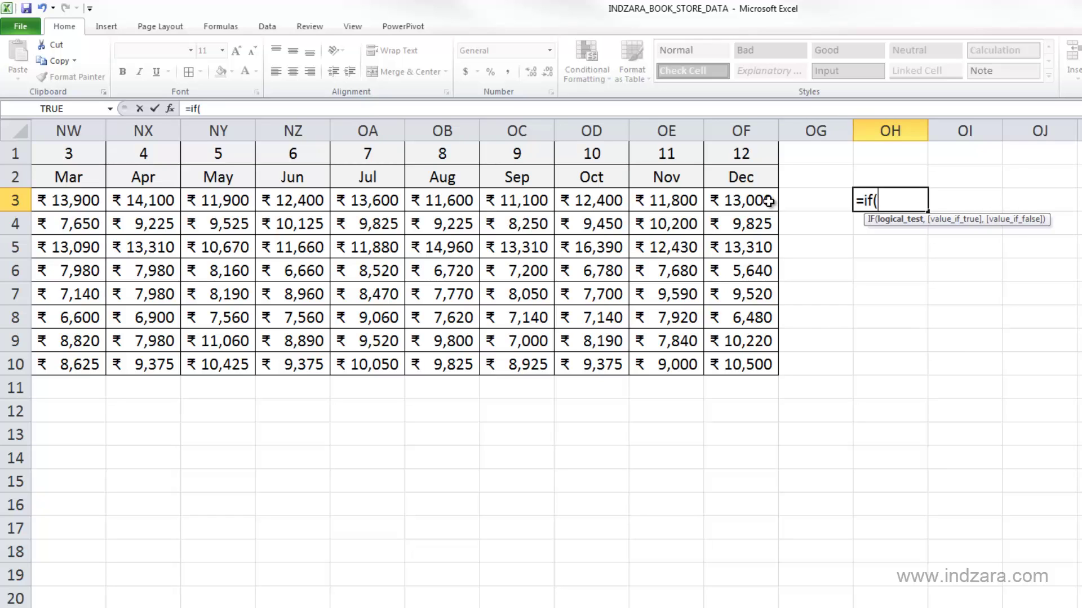
click(768, 201)
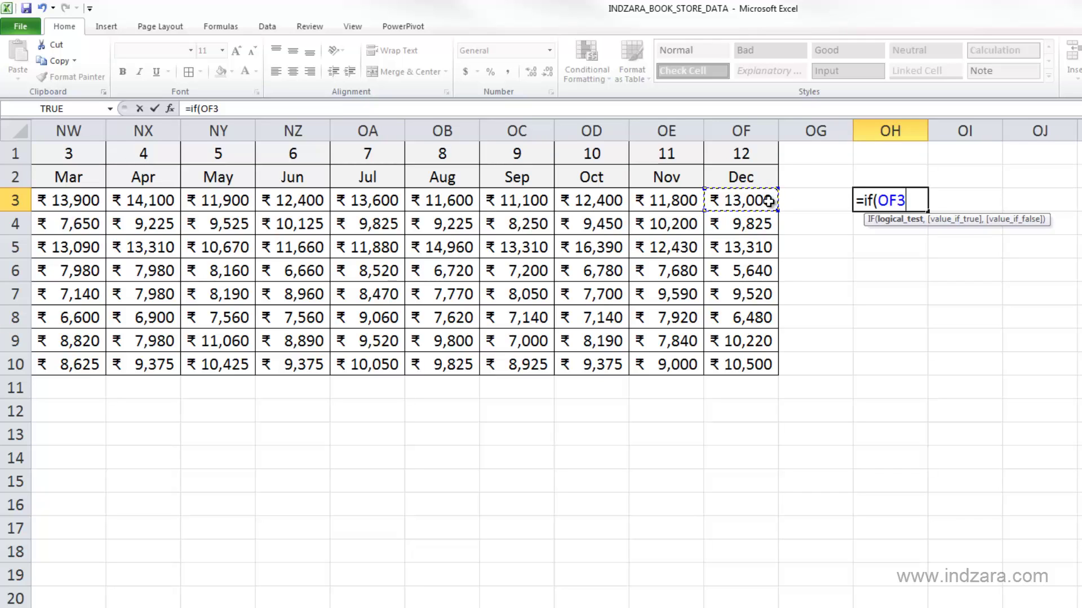
text(>12000)
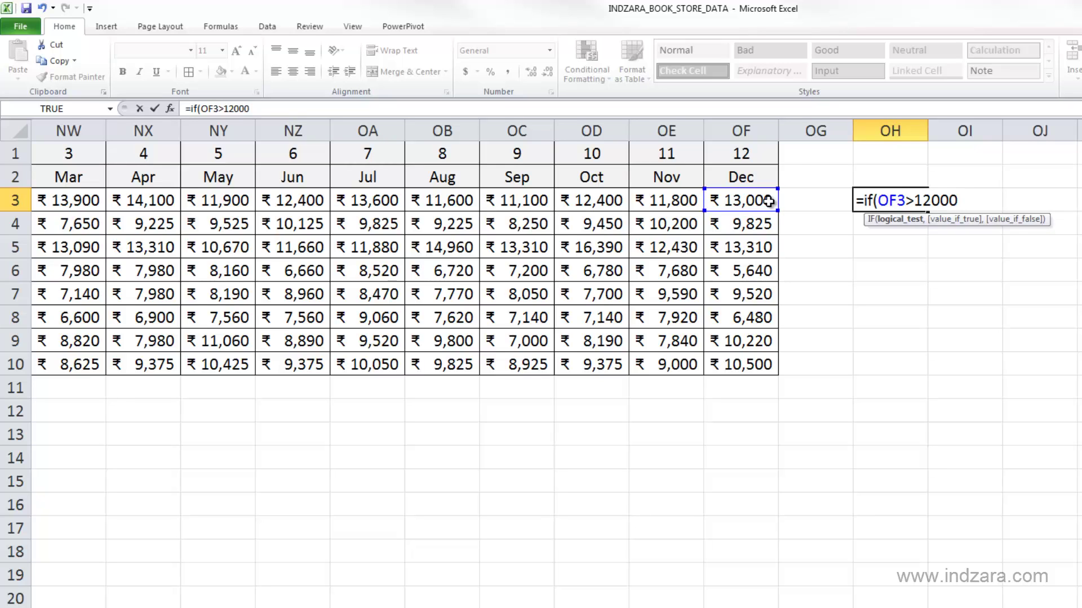
text(,)
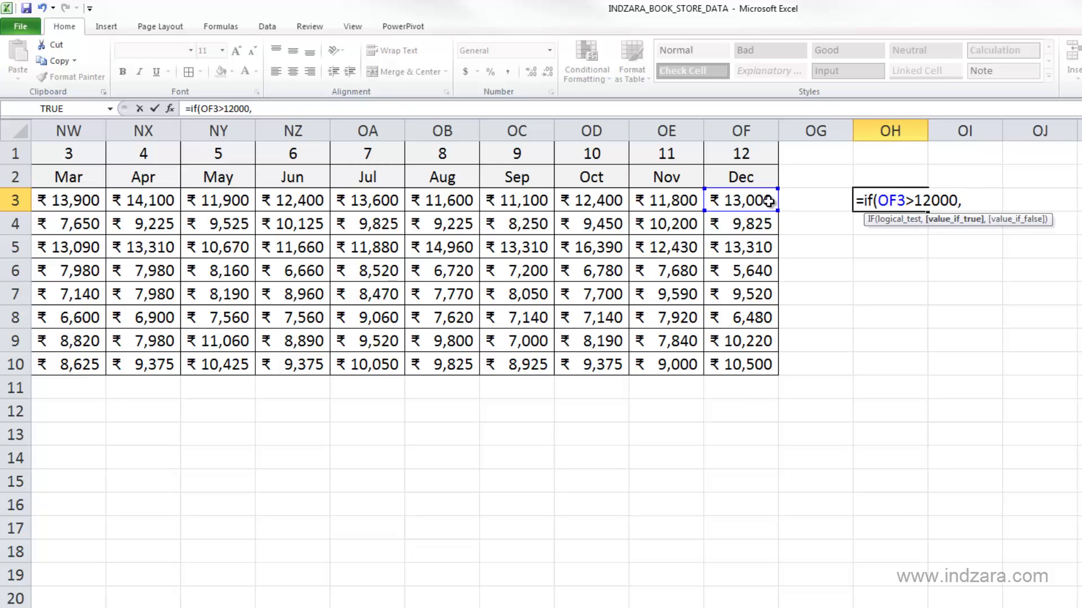
text("ABove)
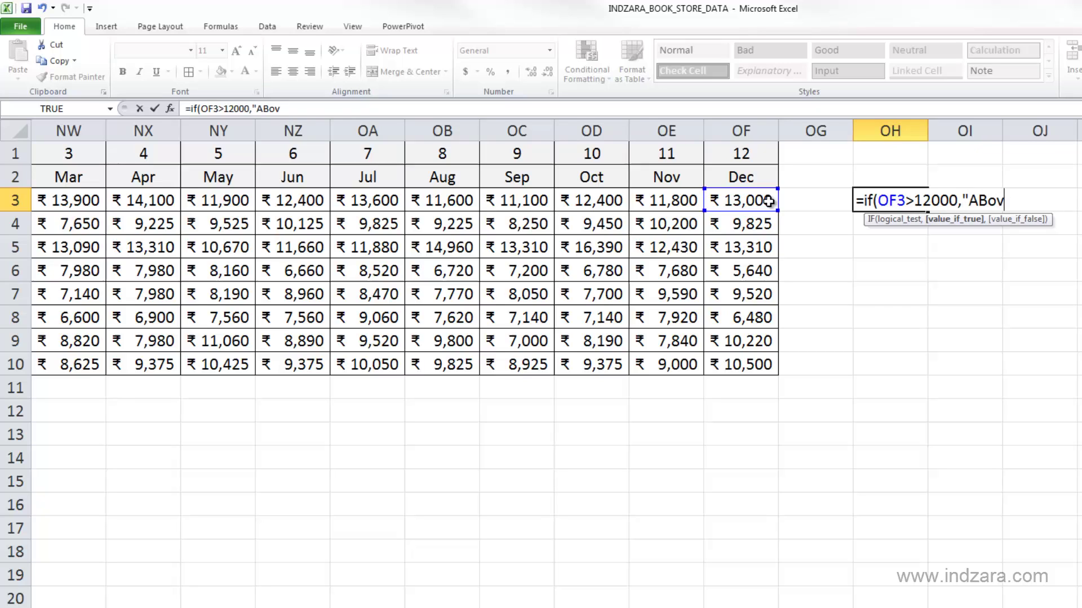
key(BackSpace)
key(BackSpace)
key(BackSpace)
key(BackSpace)
text(bo)
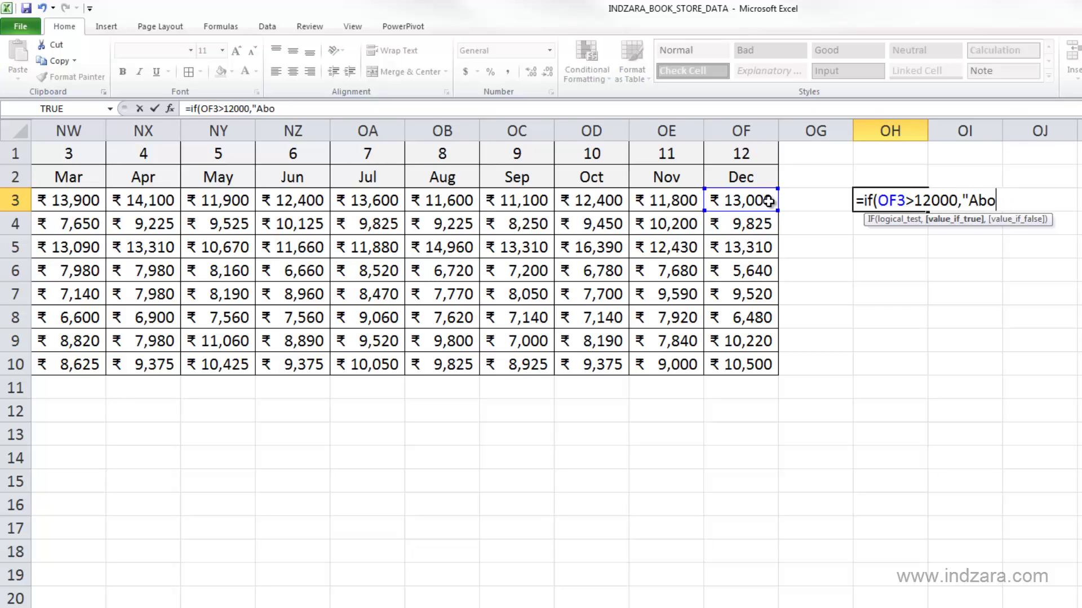
text(ve",)
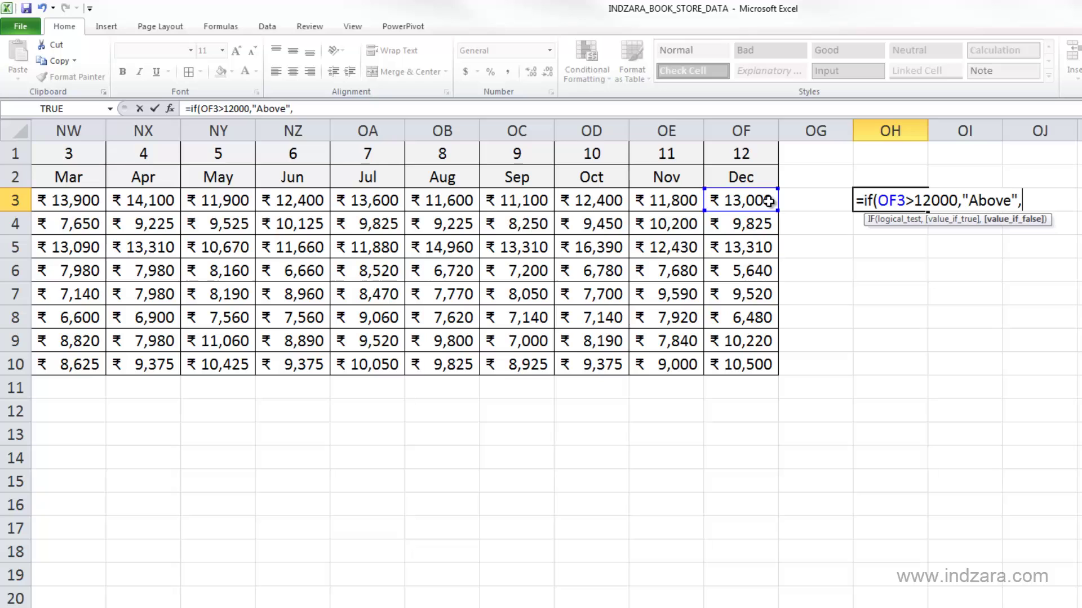
text("Below)
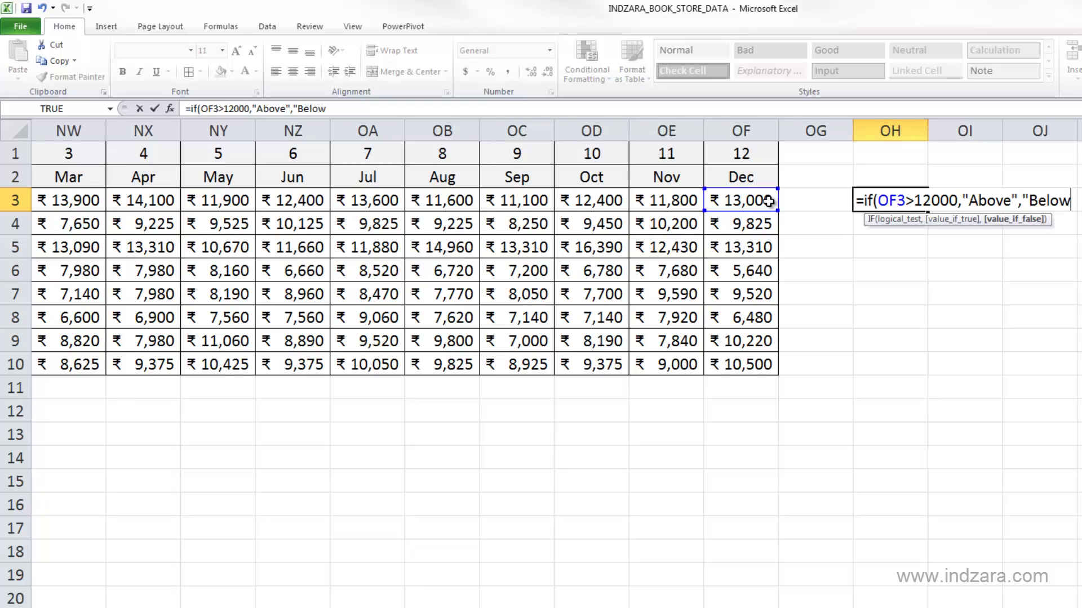
text("))
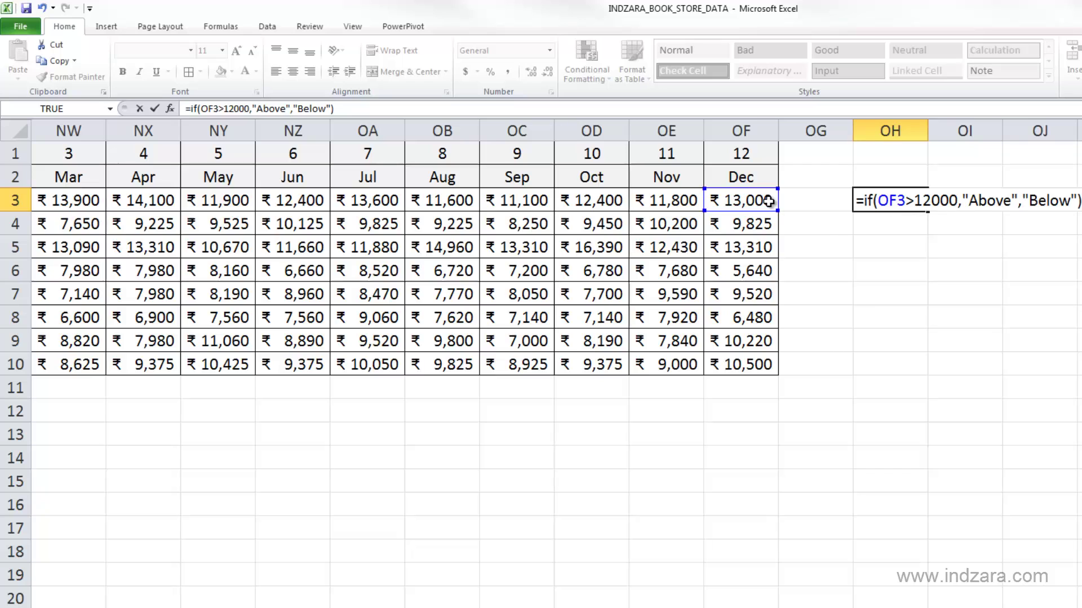
key(Return)
Fill the IF formula from OH3 down to OH10 and spot-check the copied formulas
click(864, 207)
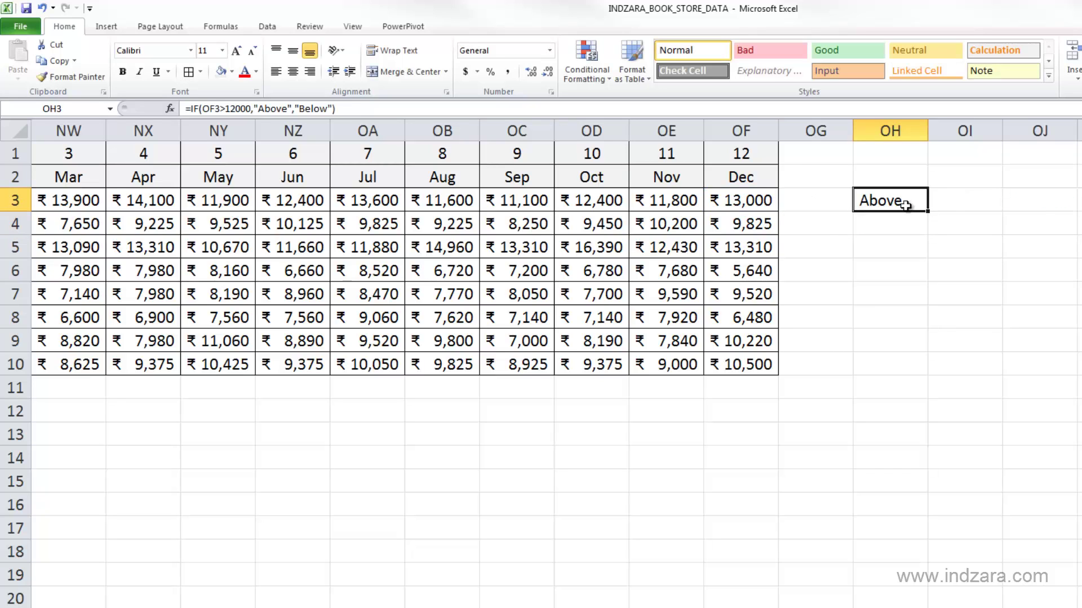
drag(930, 233, 927, 372)
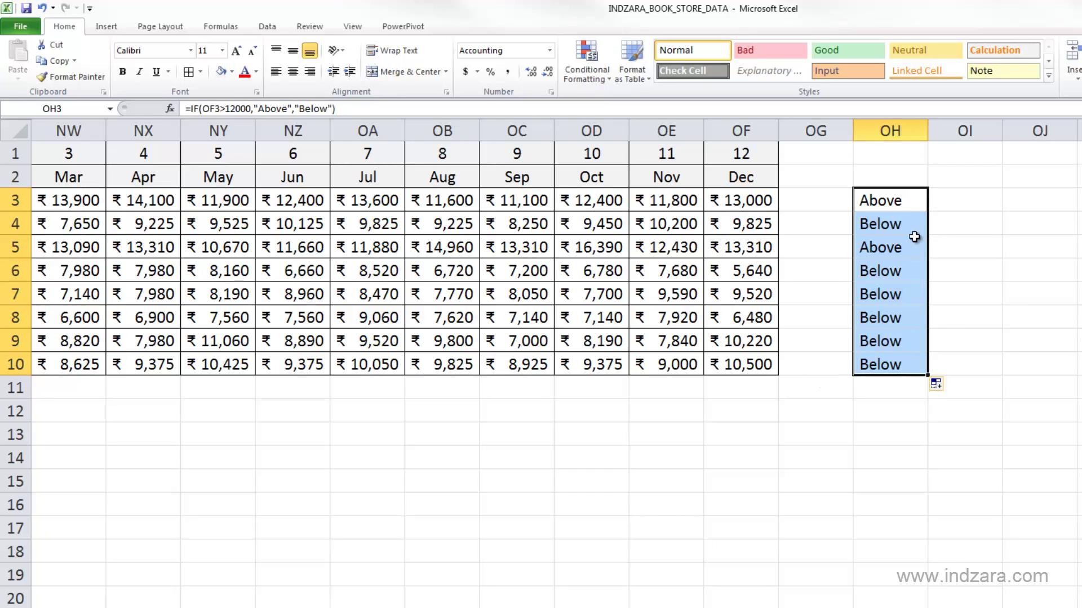
click(910, 233)
click(895, 202)
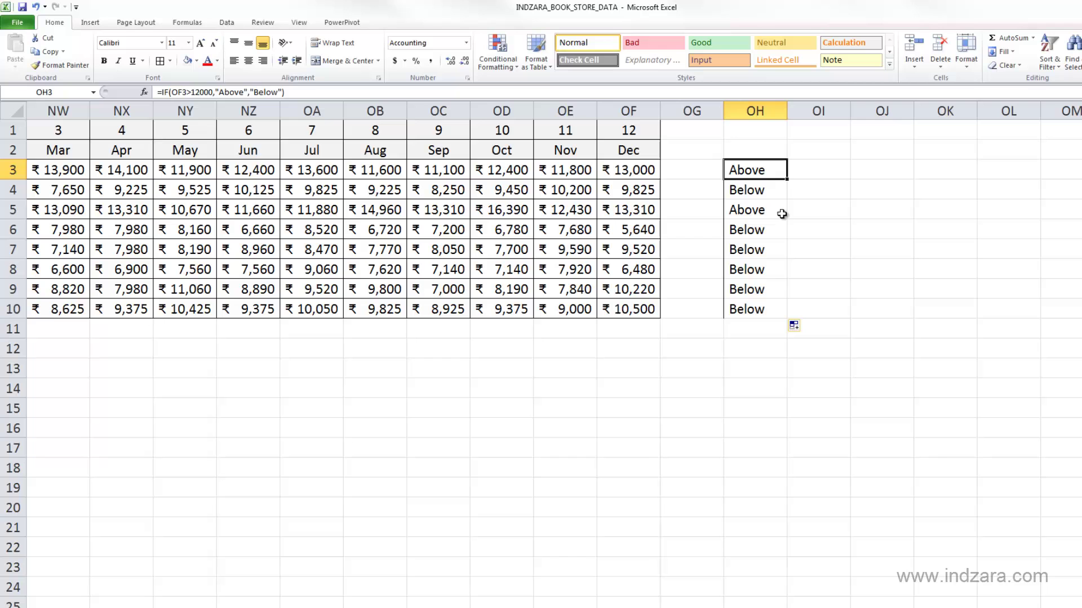
click(804, 218)
scroll(955, 319, left, 4)
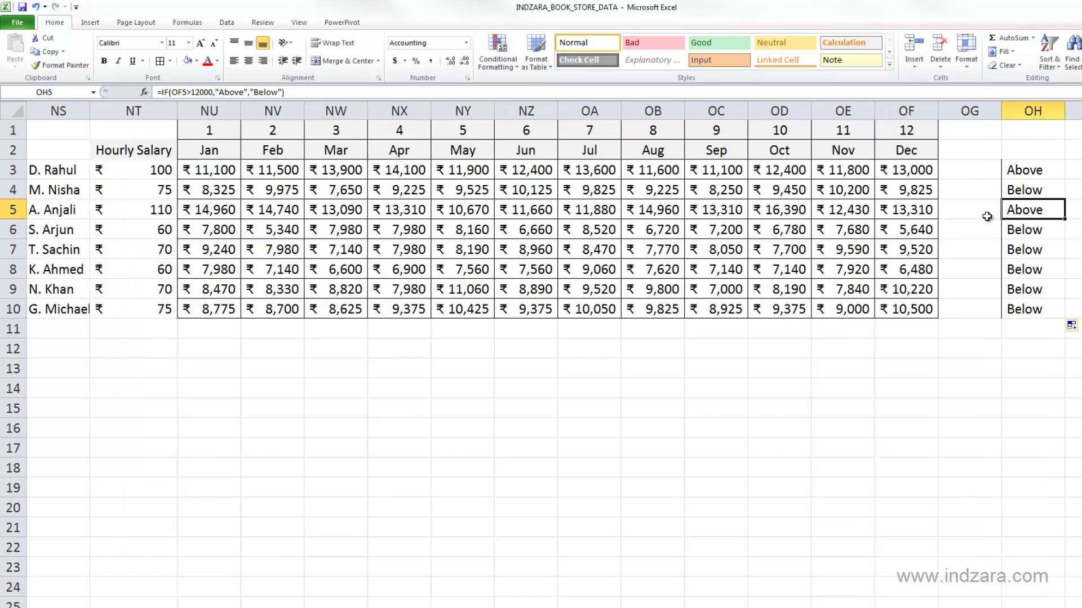
click(1023, 170)
click(1031, 209)
click(1016, 170)
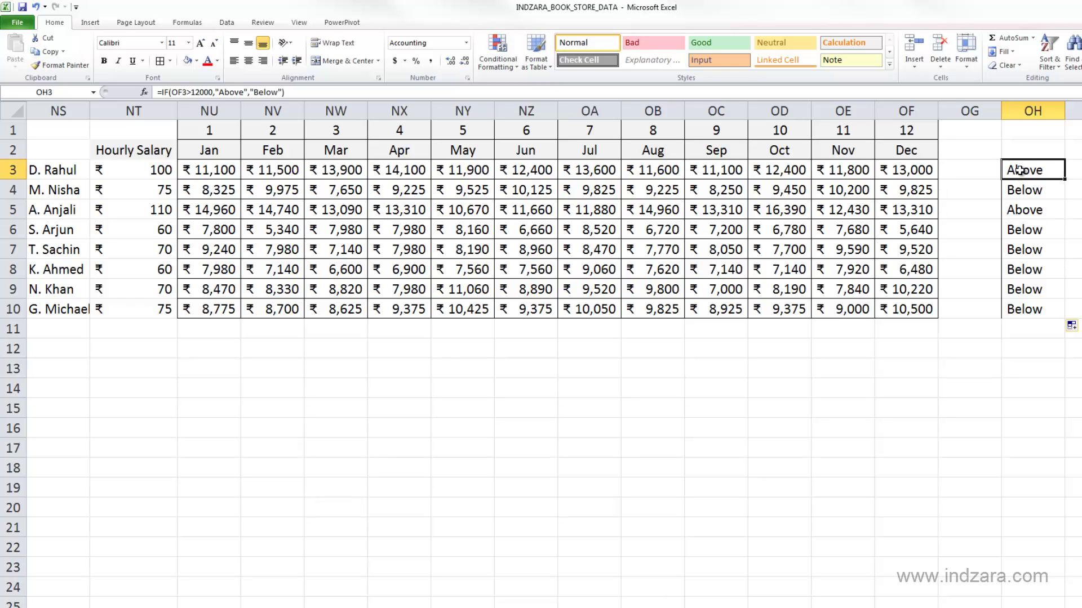
Change OH3's formula to =IF(OF3>12000,1,0), replacing "Above" with 1 and "Below" with 0
click(198, 94)
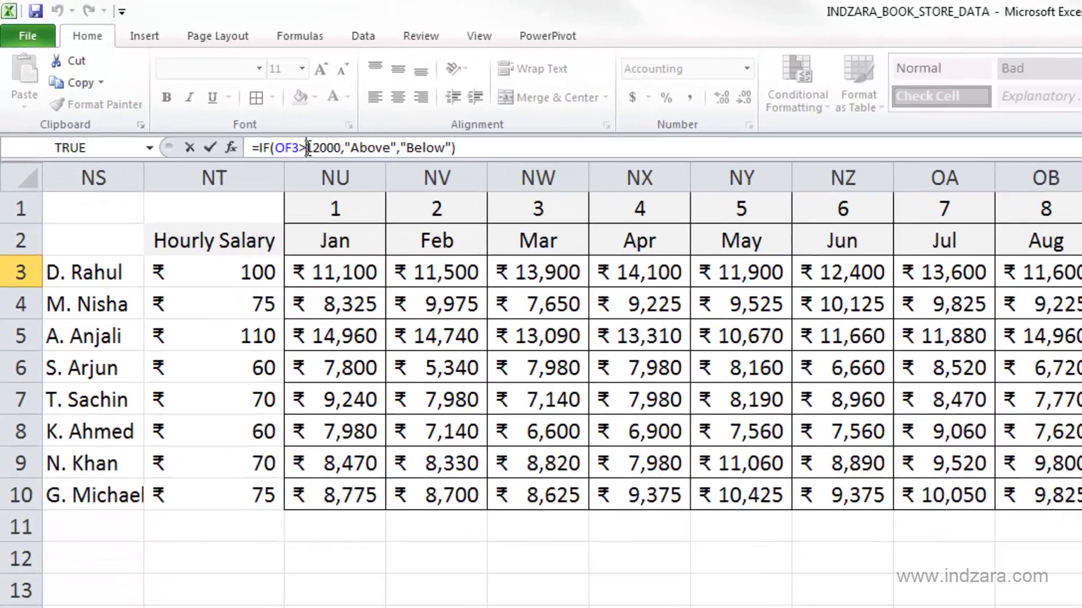
click(219, 104)
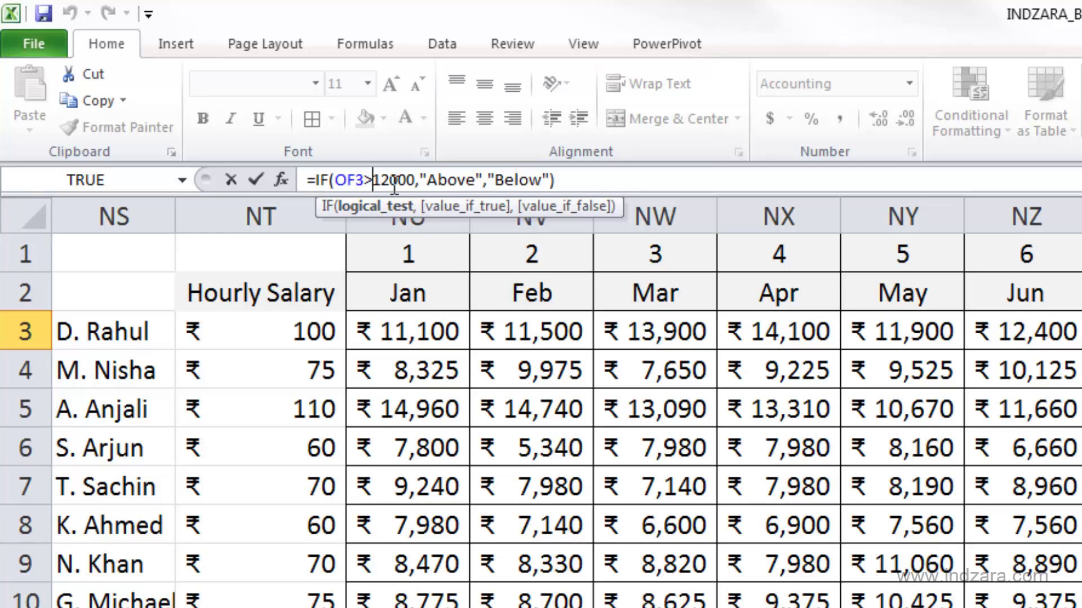
click(480, 178)
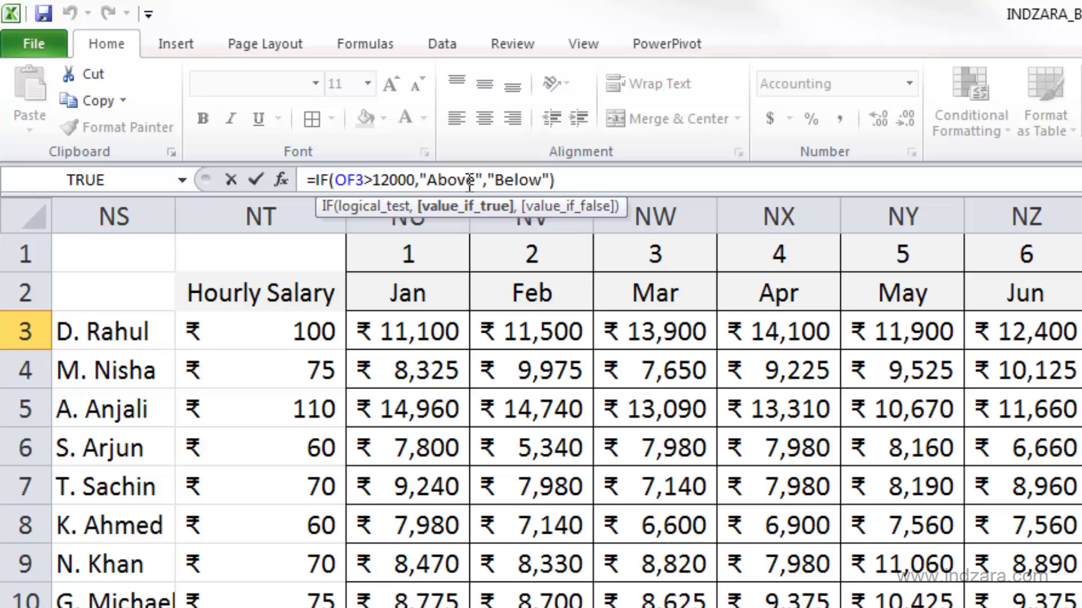
click(531, 181)
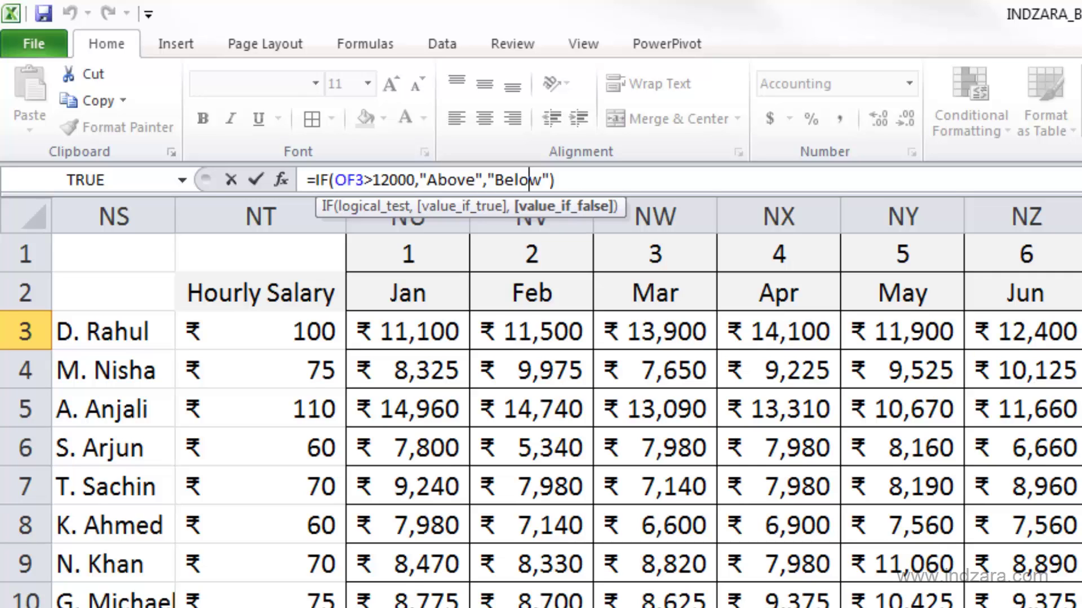
click(477, 182)
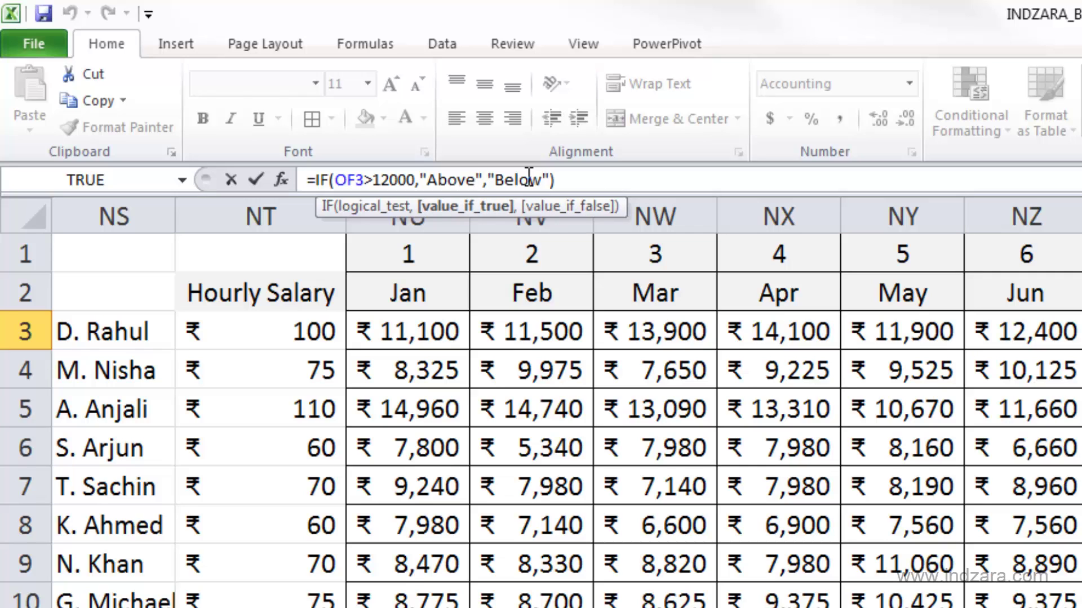
key(shift+Left)
key(shift+Left)
key(shift+Left)
key(shift+Left)
key(shift+Left)
key(shift+Left)
key(shift+Left)
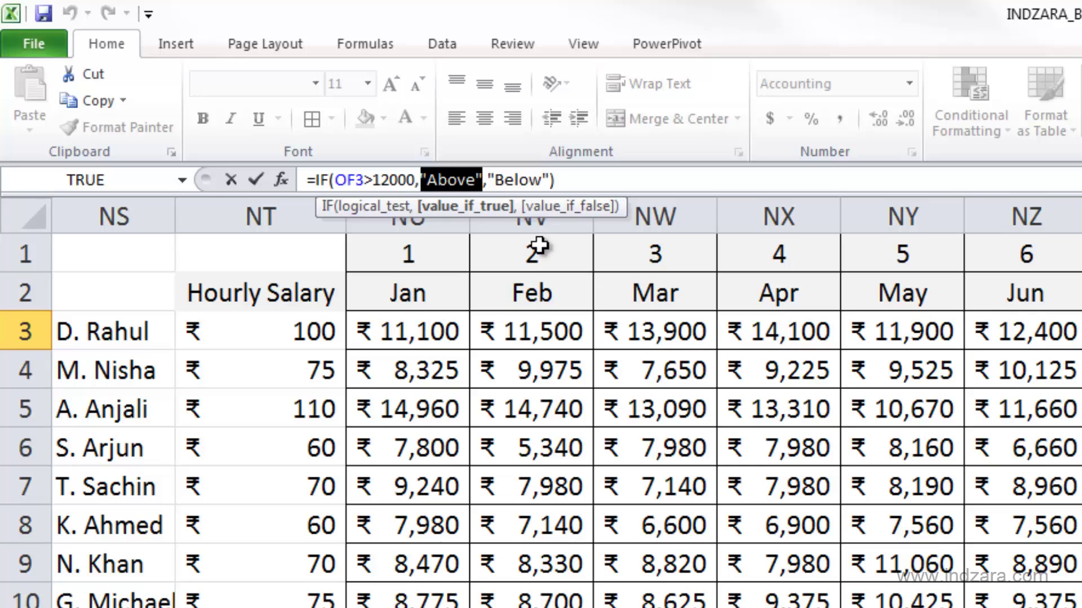
text(1)
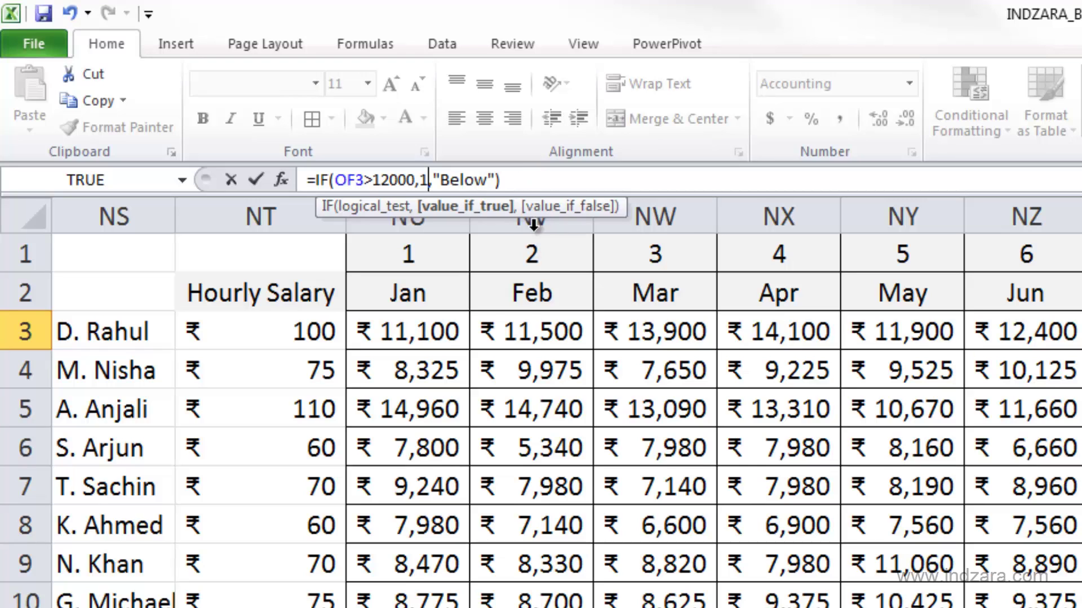
click(496, 180)
key(shift+Left)
key(shift+Left)
key(shift+Left)
key(shift+Left)
key(shift+Left)
key(shift+Left)
key(shift+Left)
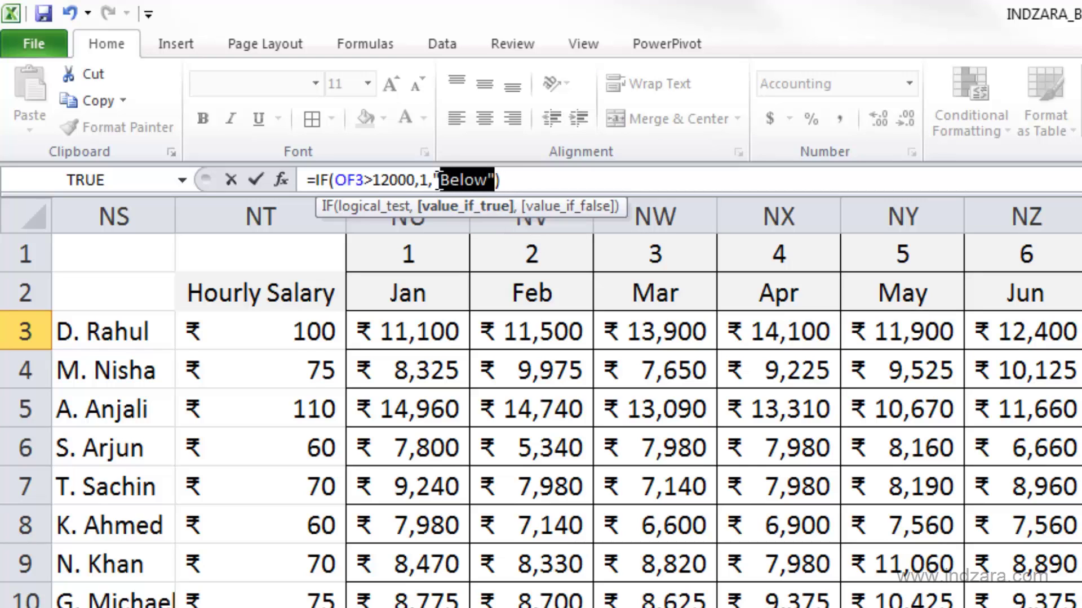
key(BackSpace)
text(0)
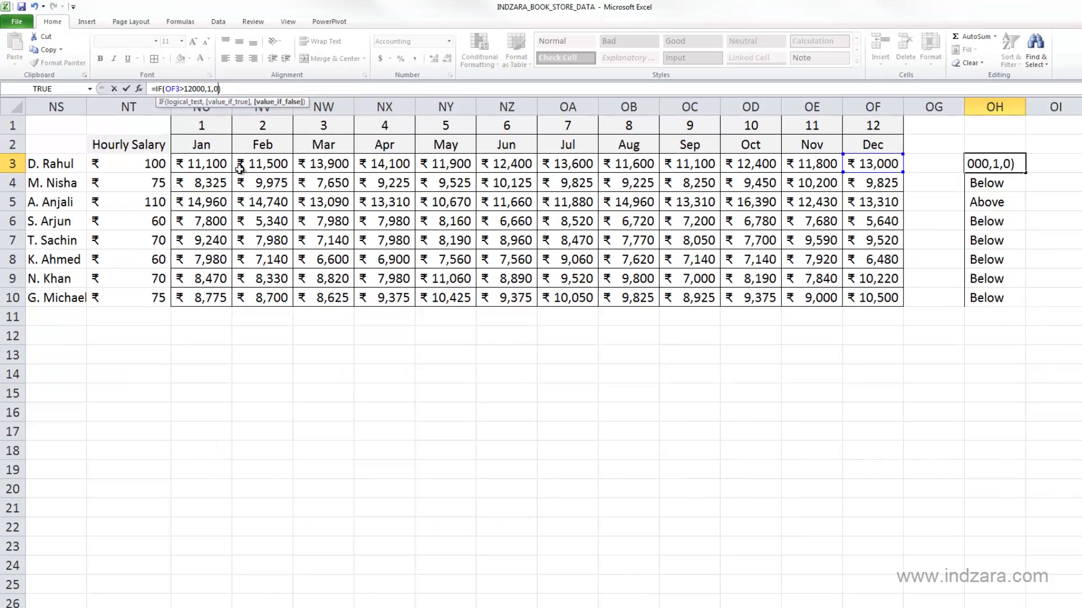
key(Return)
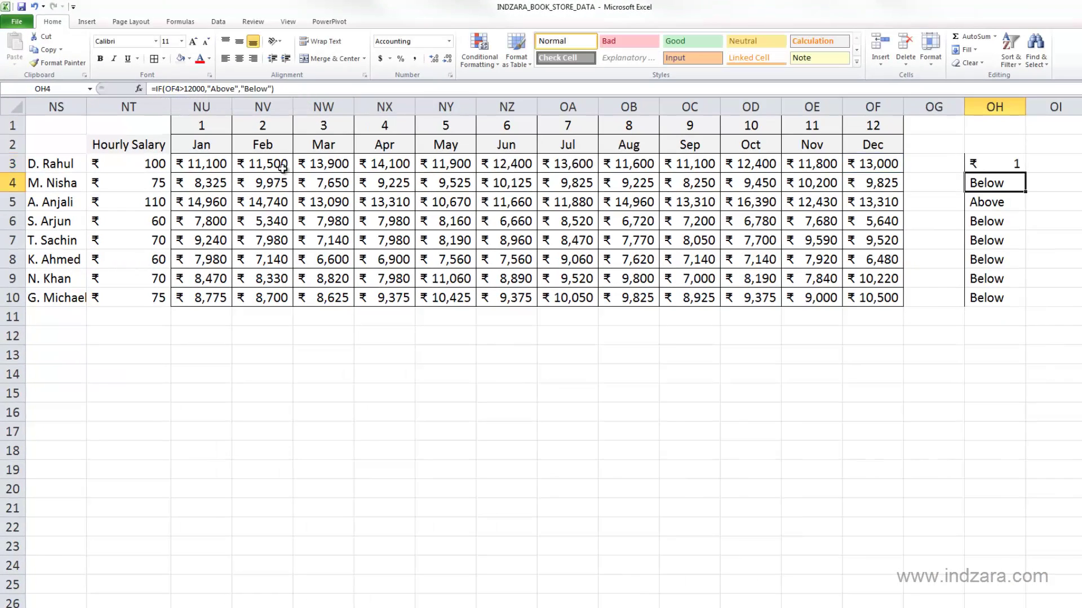
Apply Comma Style to OH3 and remove its decimals so it shows a plain 1
key(Up)
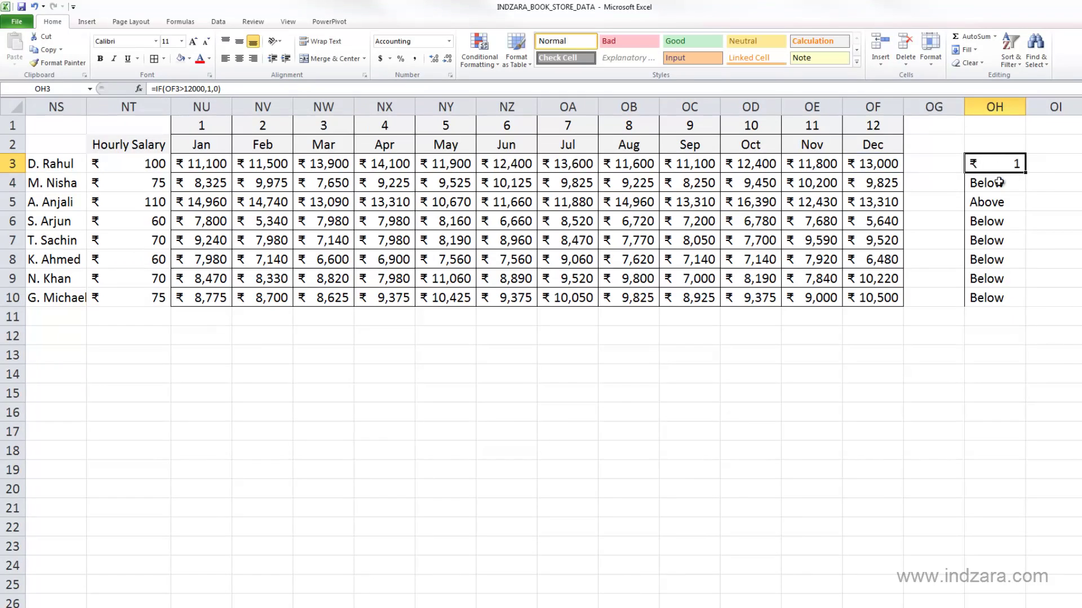
click(415, 59)
click(446, 59)
click(447, 60)
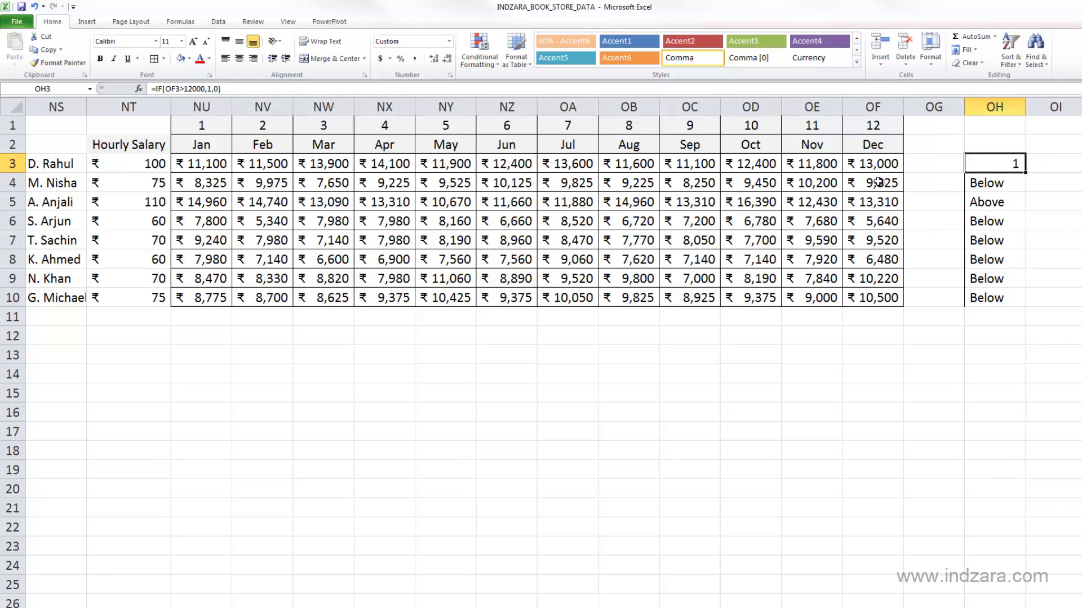
click(210, 89)
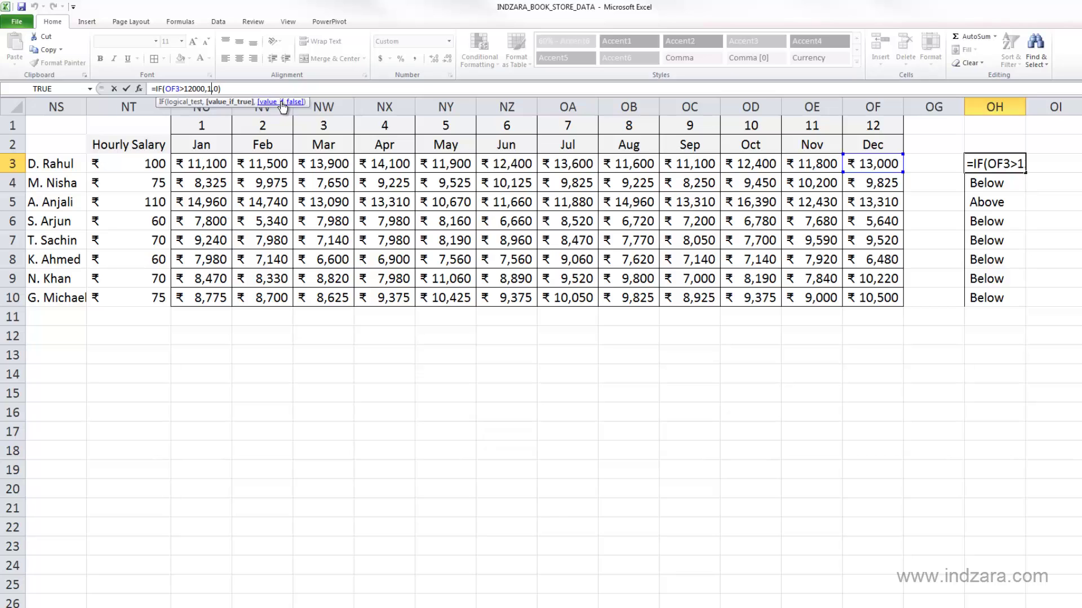
key(ctrl+Return)
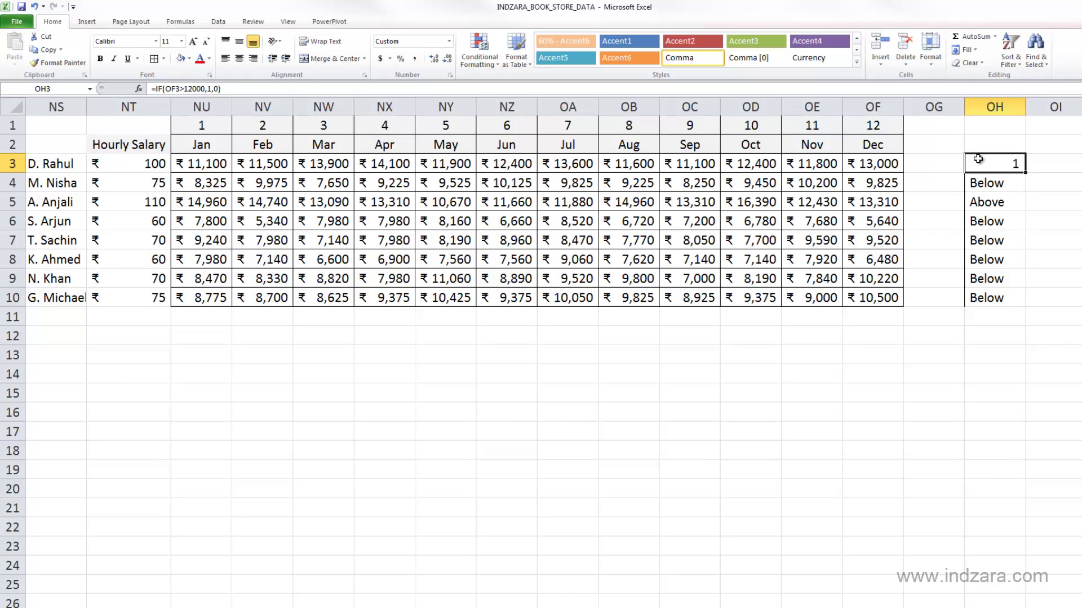
drag(184, 88, 181, 89)
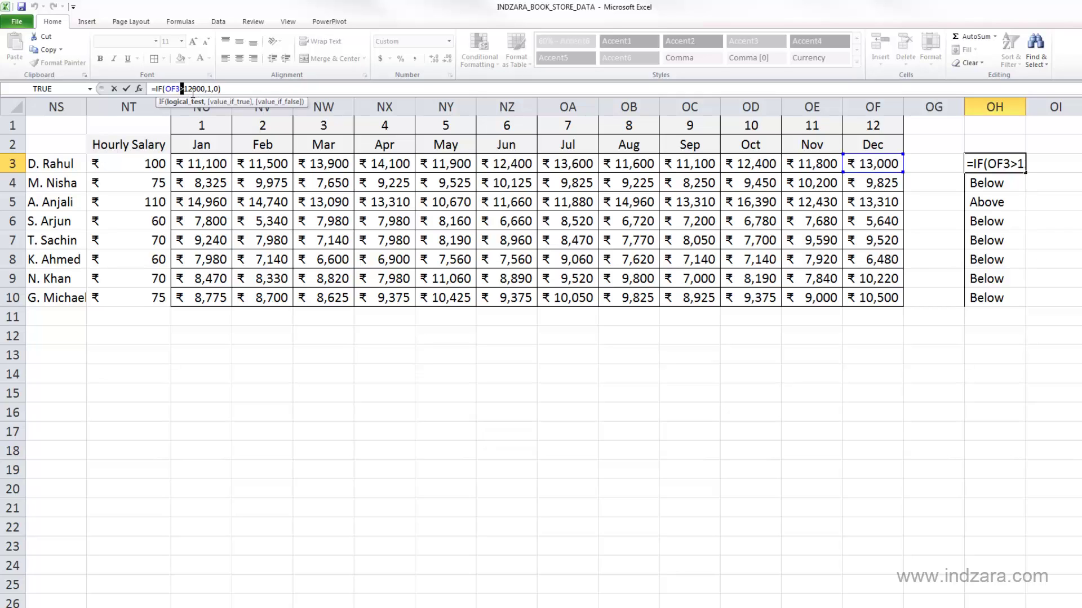
text(<=)
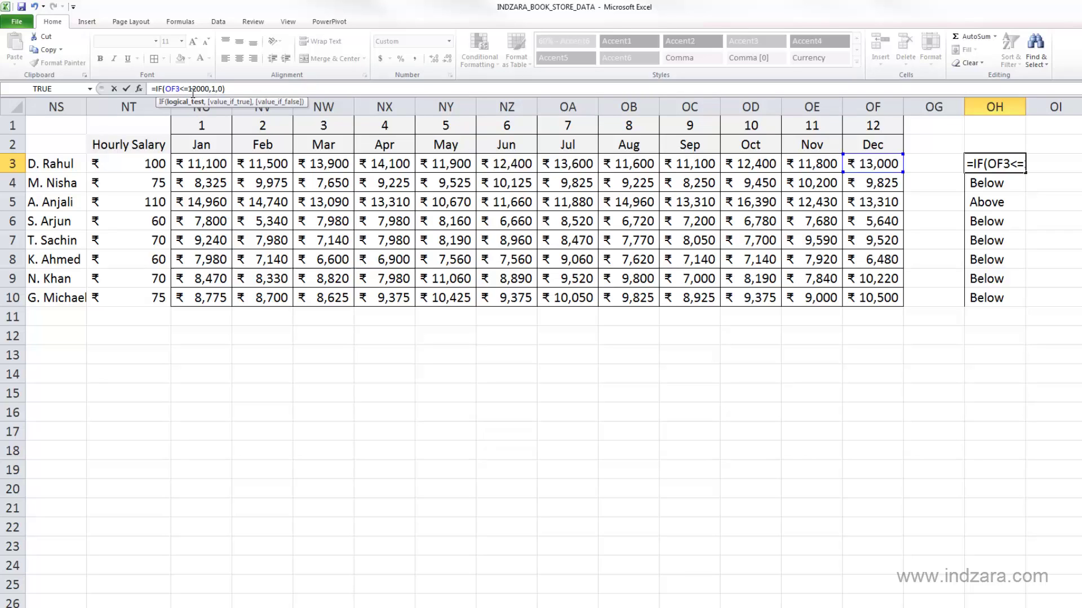
text(>)
key(BackSpace)
key(BackSpace)
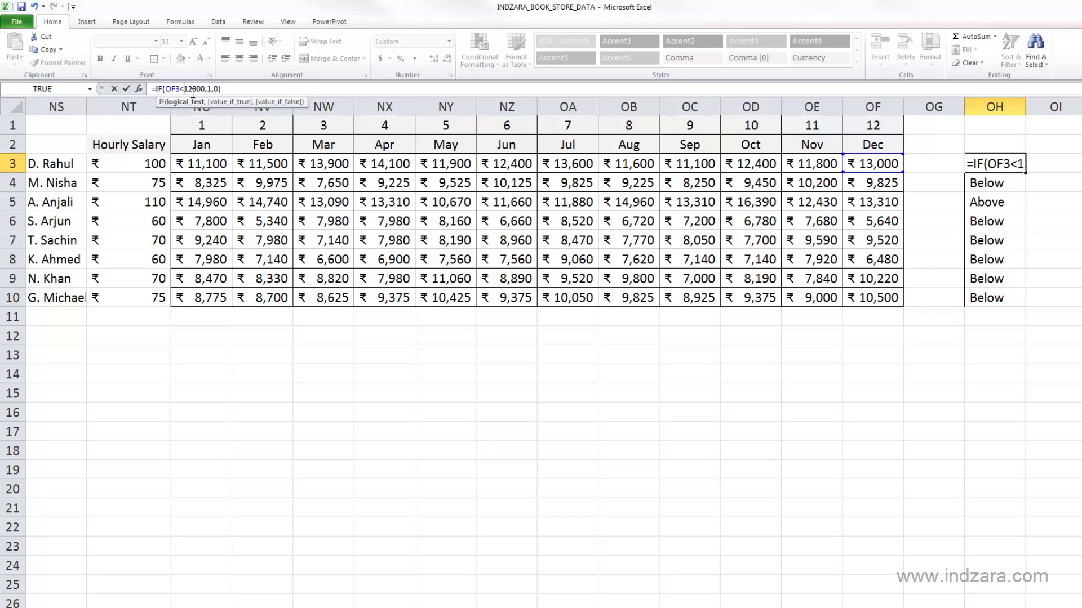
text(=)
key(ctrl+Return)
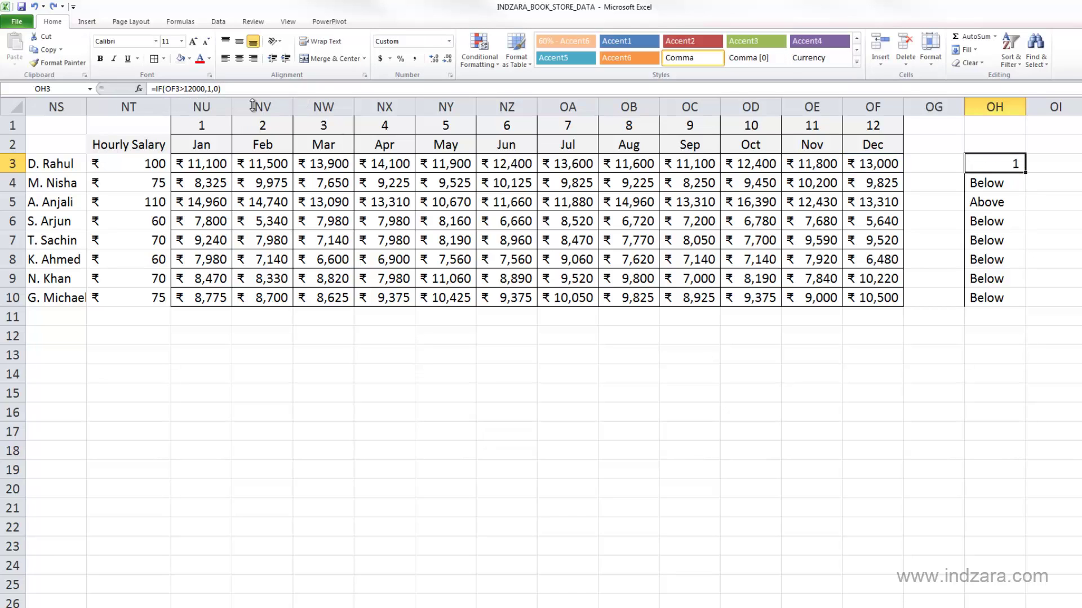
Rewrite OH3's logical test to check whether NS3 equals the first employee's name
click(181, 89)
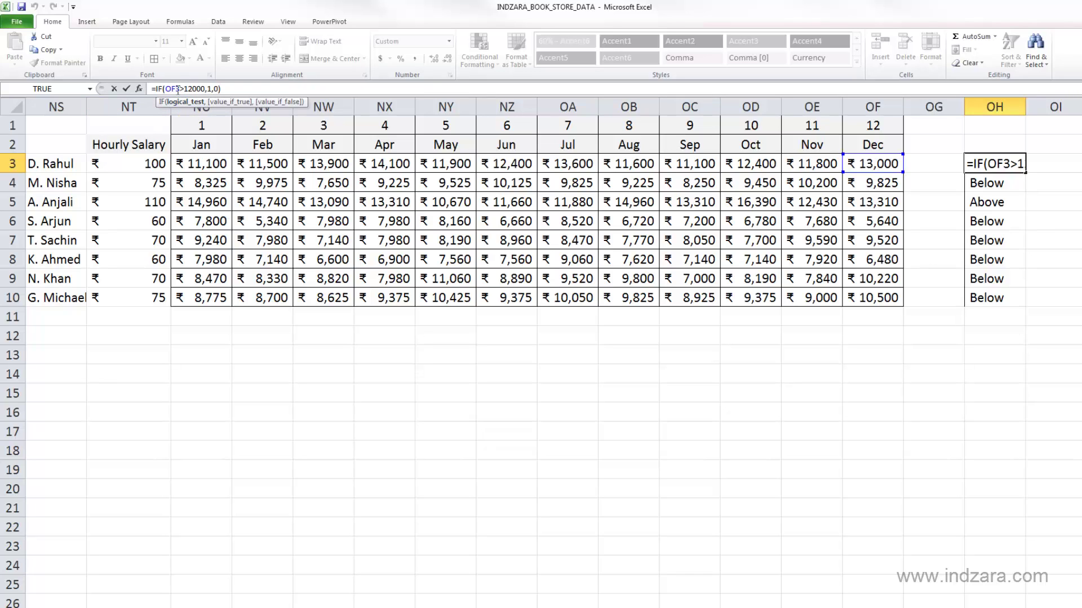
drag(179, 88, 165, 89)
click(66, 166)
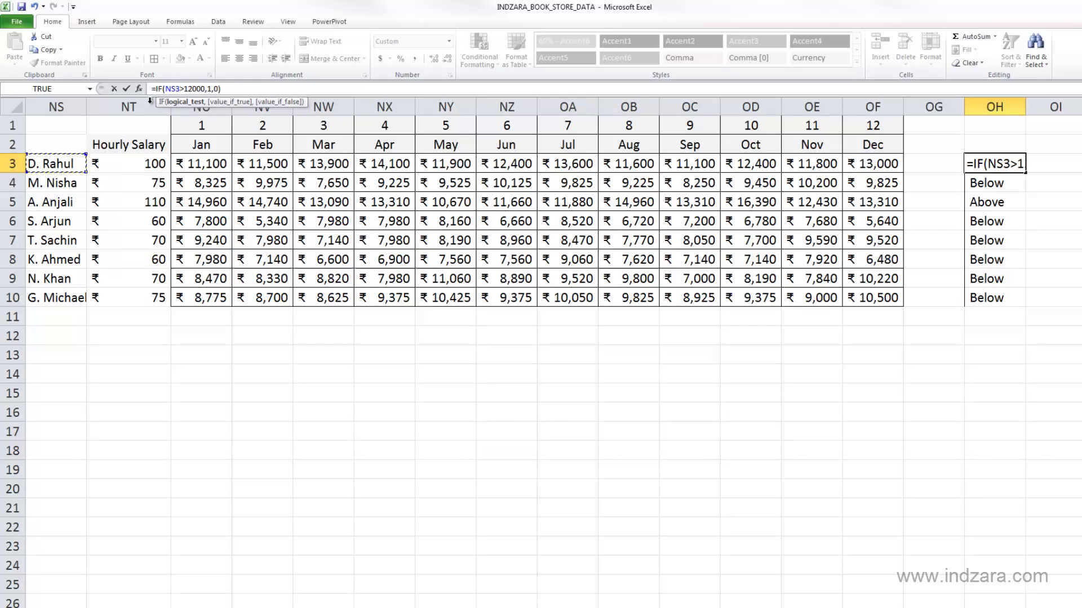
key(Delete)
text(=)
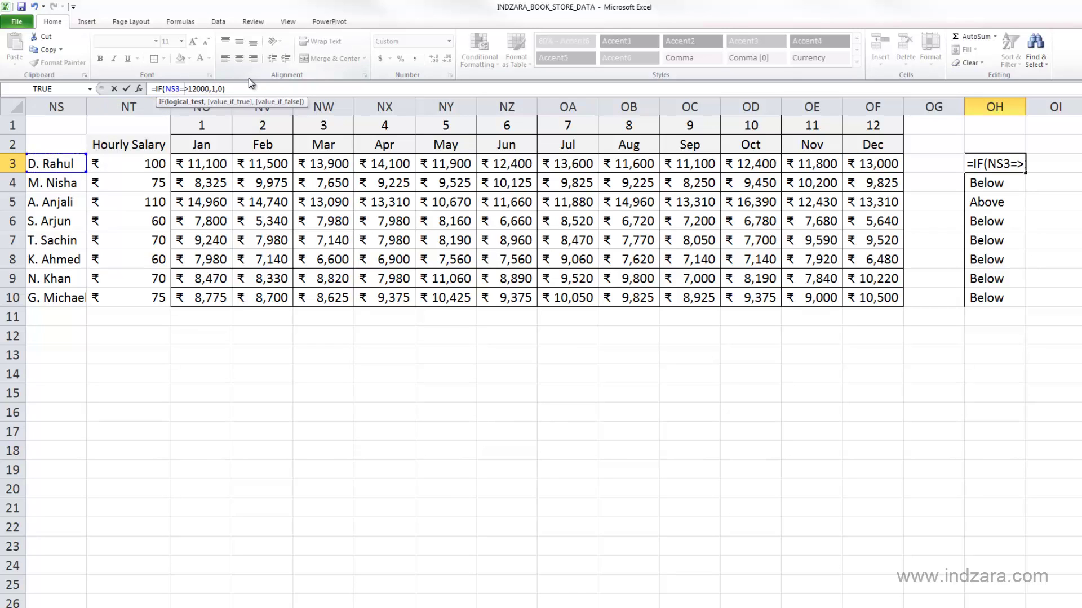
text("D.Ra)
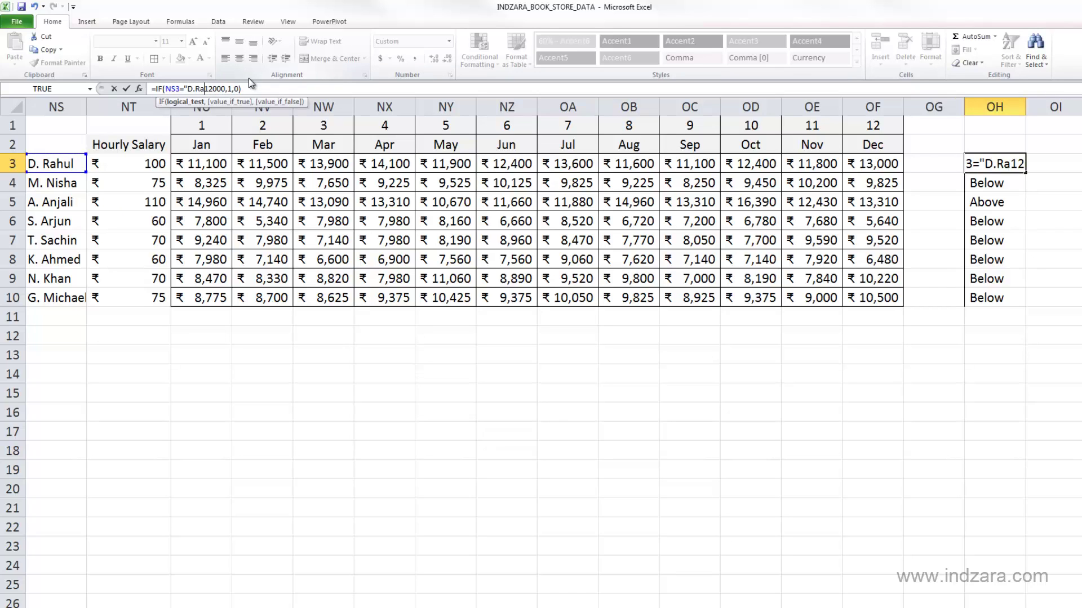
key(BackSpace)
key(BackSpace)
text(Rahul)
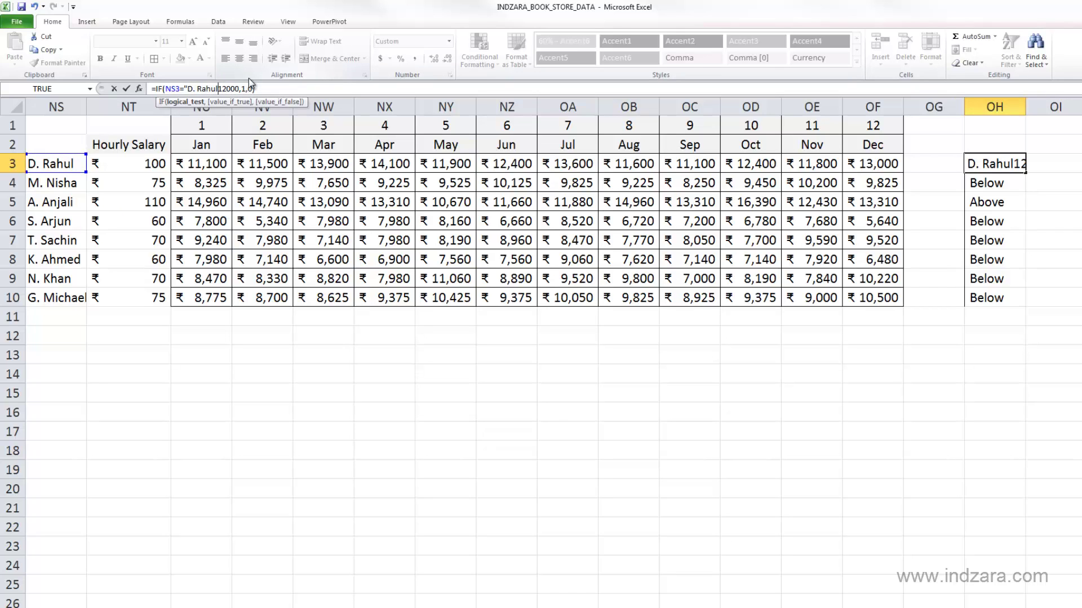
text(",)
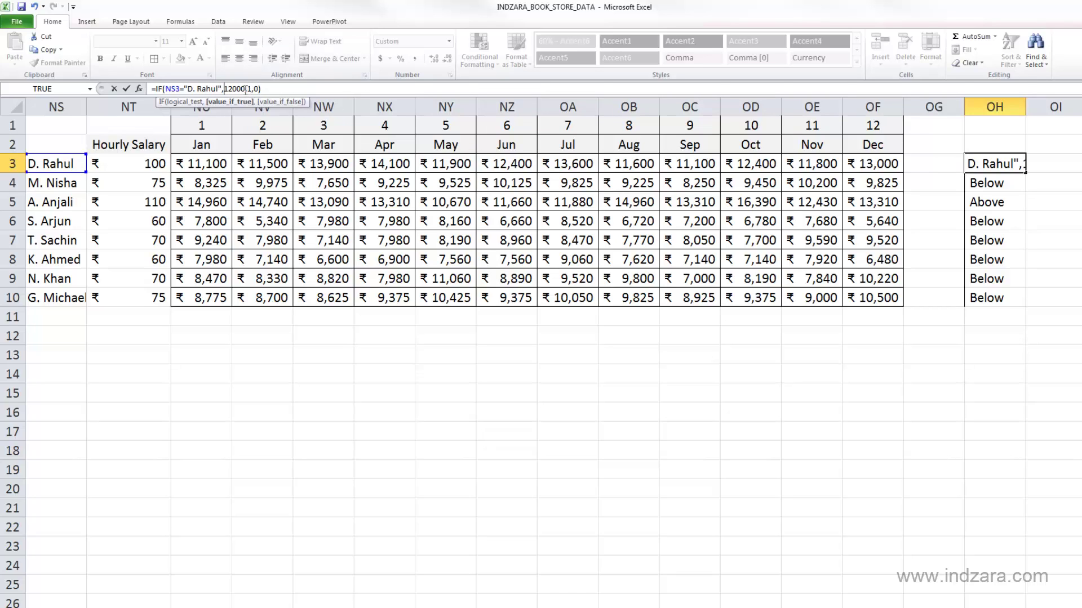
drag(245, 89, 225, 88)
key(BackSpace)
Replace the formula's 1 and 0 results with "YES" and "No"
key(Right)
key(BackSpace)
text(")
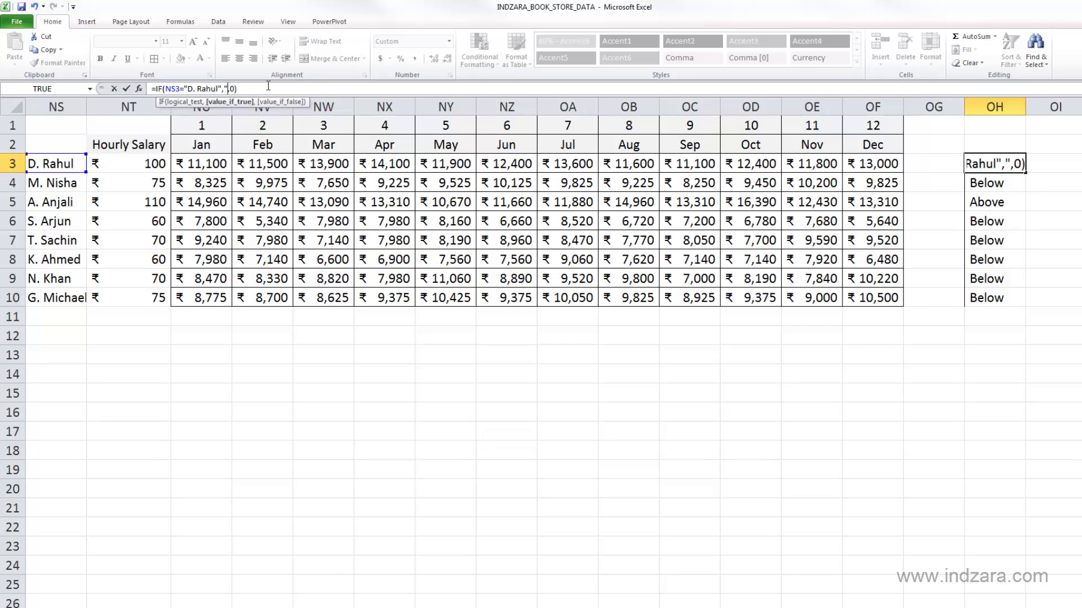
text(YES")
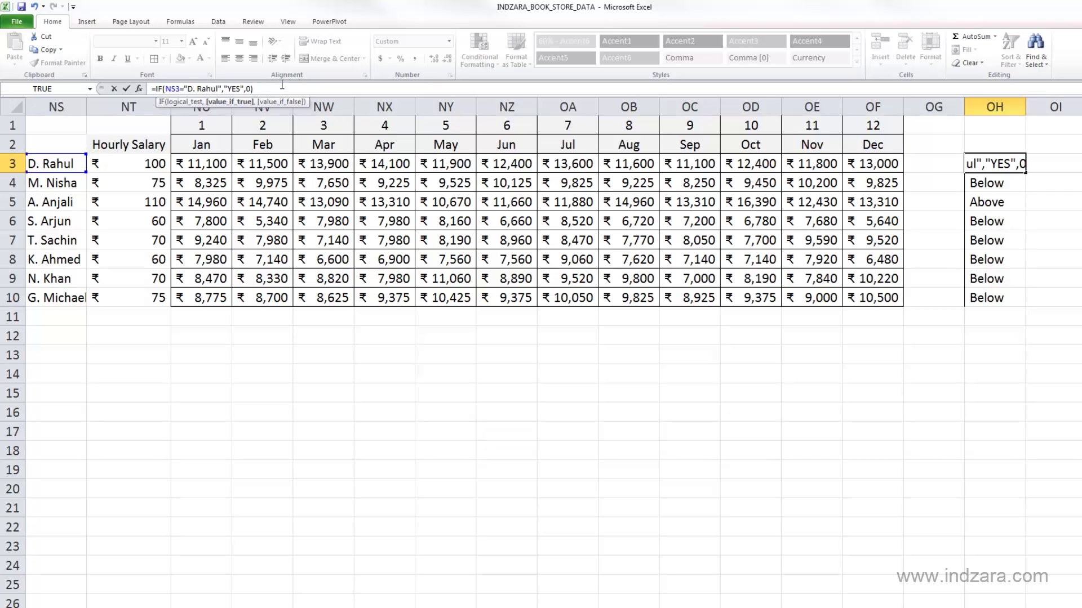
key(Right)
key(Delete)
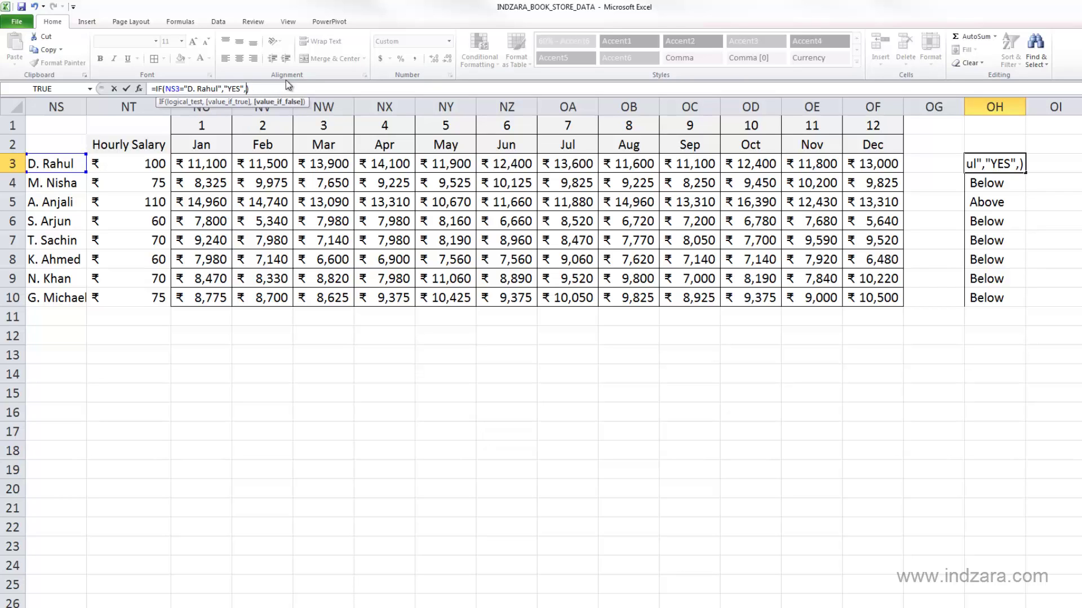
text("NO)
key(BackSpace)
text(o")
Commit the name-test formula, then re-enter it with the space removed from the name
click(296, 89)
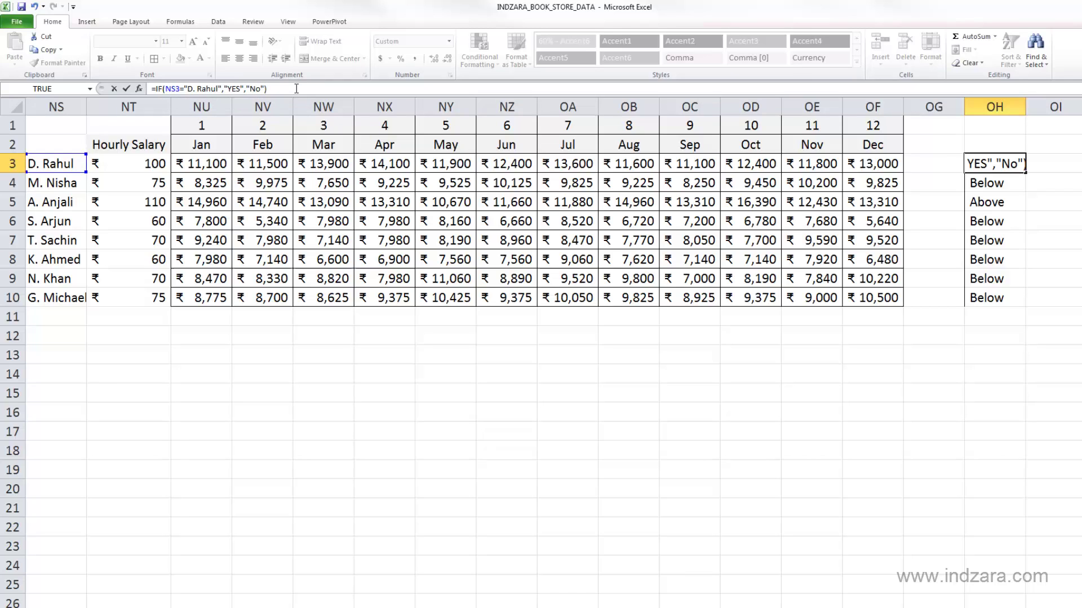
key(Return)
click(974, 163)
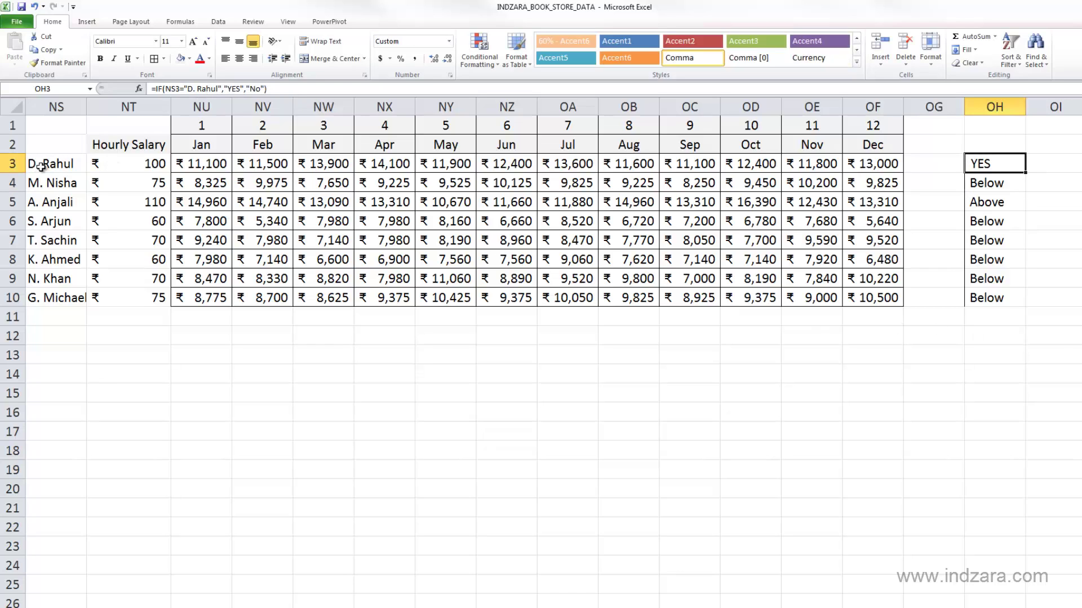
click(261, 88)
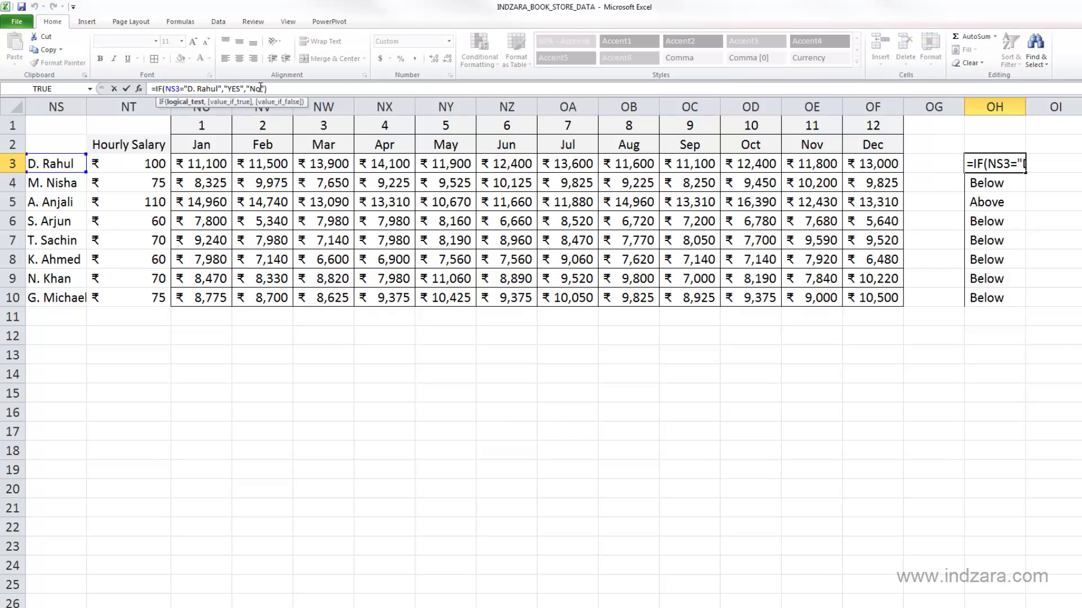
key(Return)
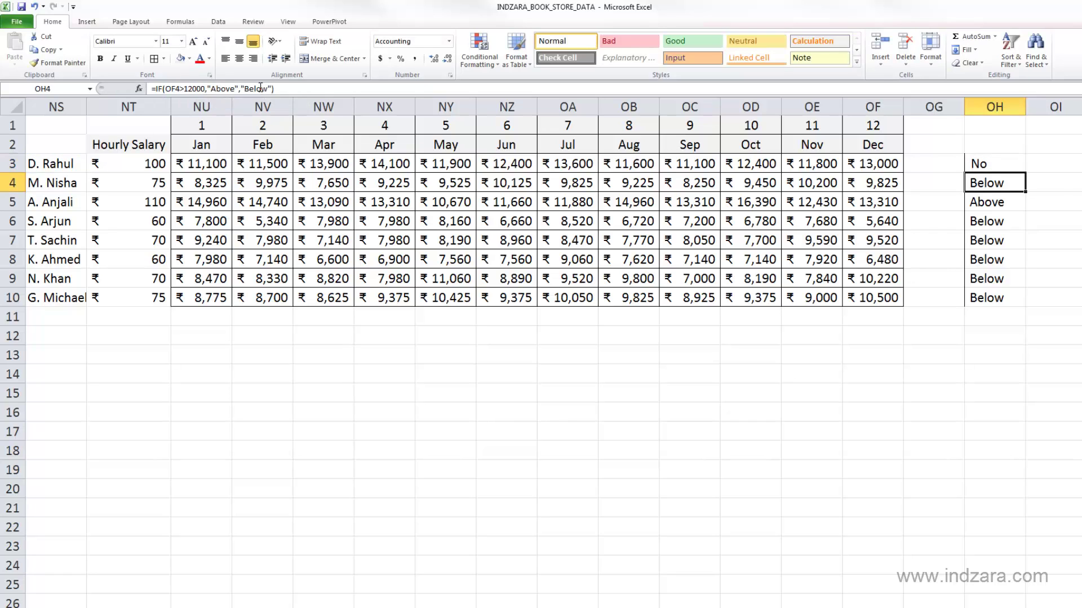
click(991, 163)
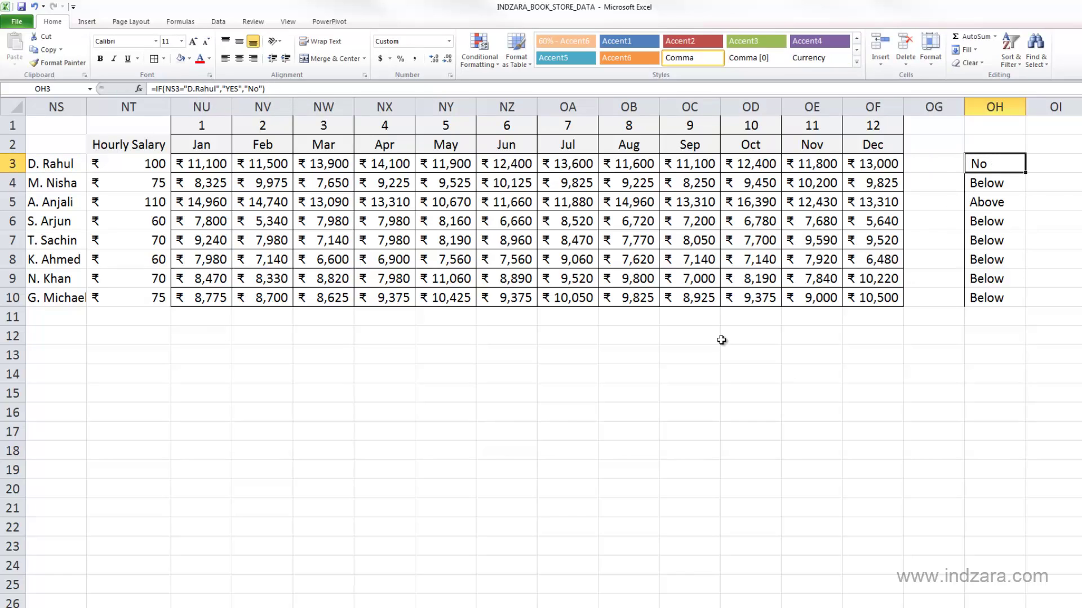